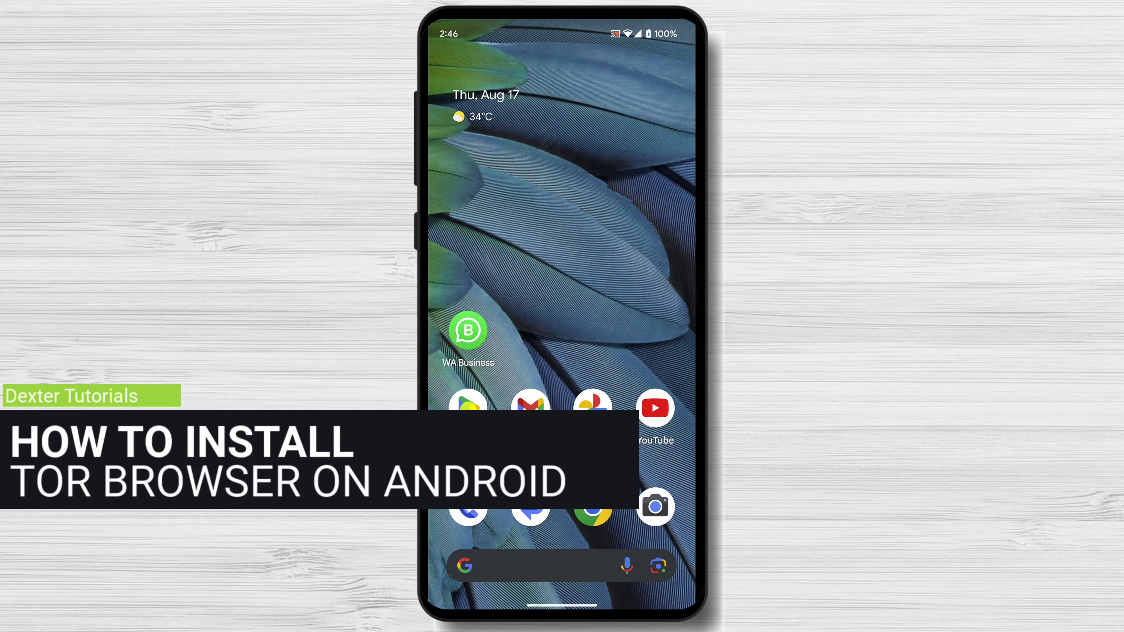
Search the Play Store for 'tor browser' and pick the 'tor browser' suggestion.
left_click(467, 405)
left_click(548, 72)
left_click(548, 442)
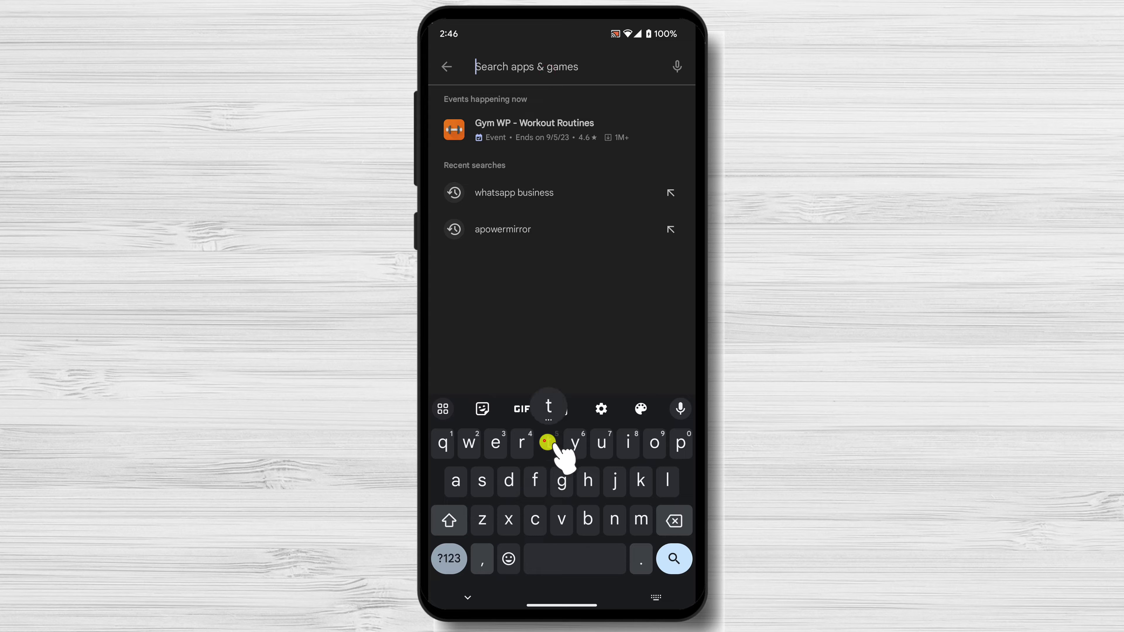
left_click(653, 443)
left_click(517, 448)
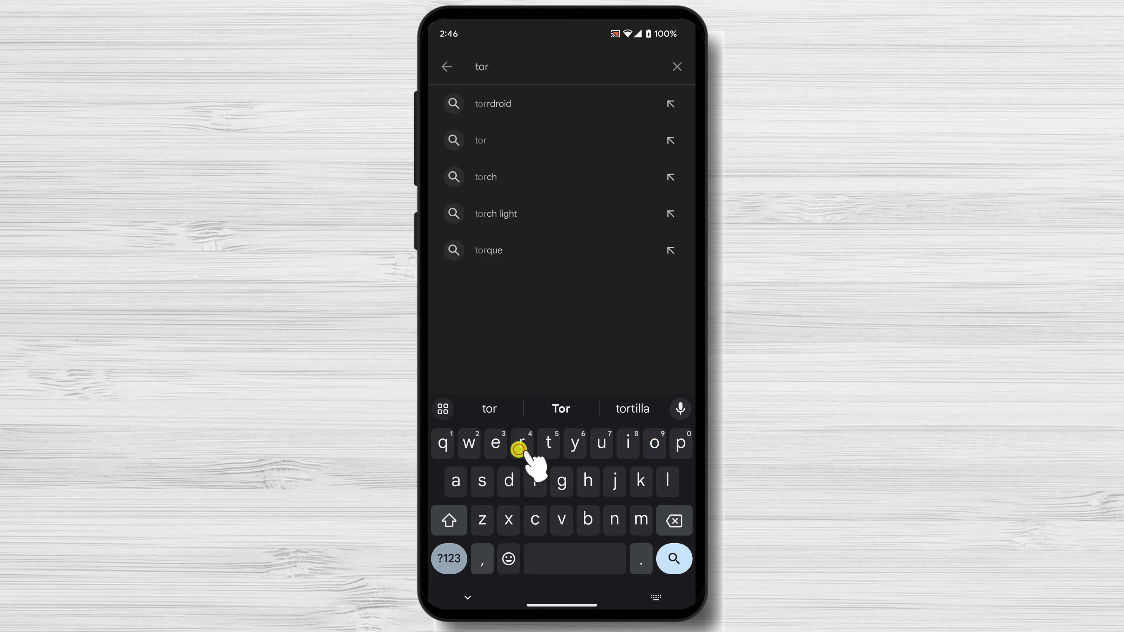
left_click(578, 560)
left_click(586, 522)
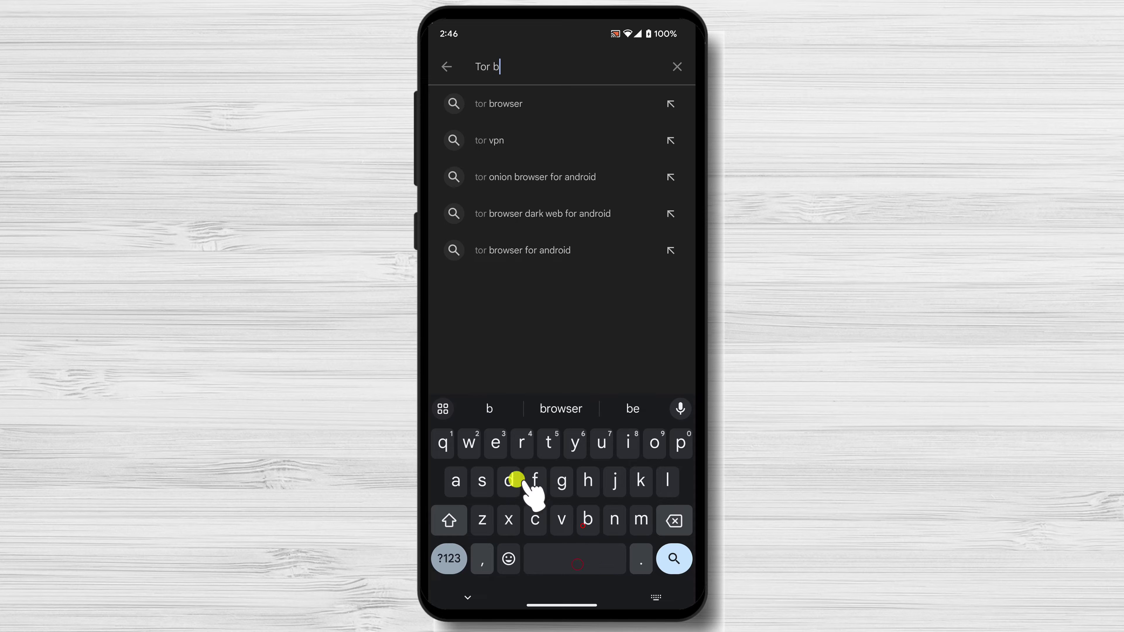
left_click(519, 446)
left_click(508, 111)
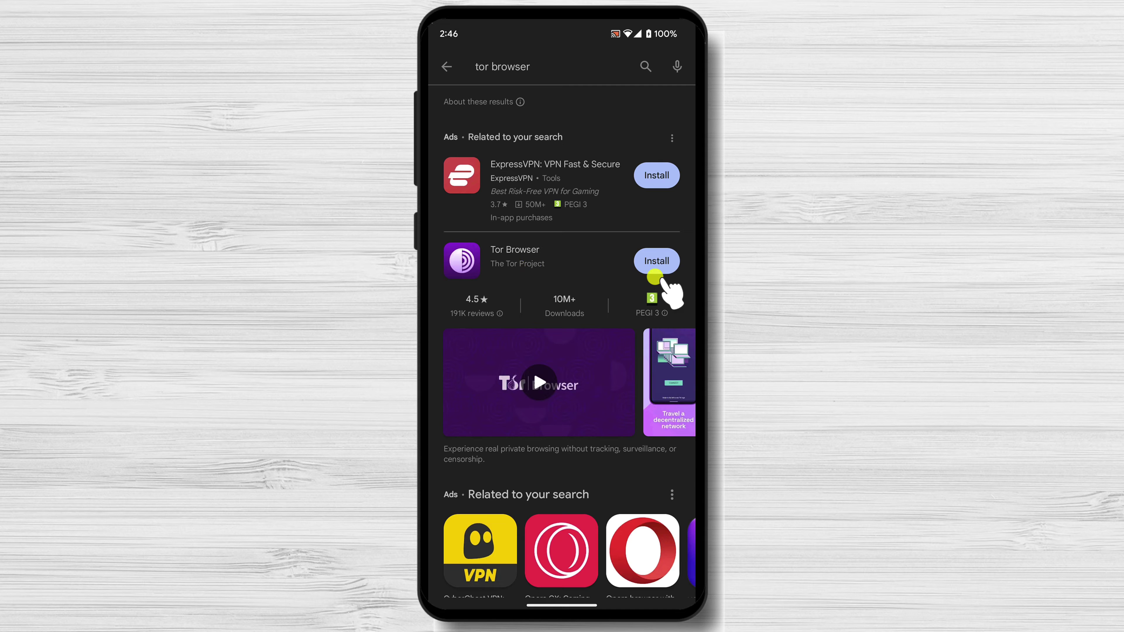
Install Tor Browser by The Tor Project and open it once installed.
left_click(647, 267)
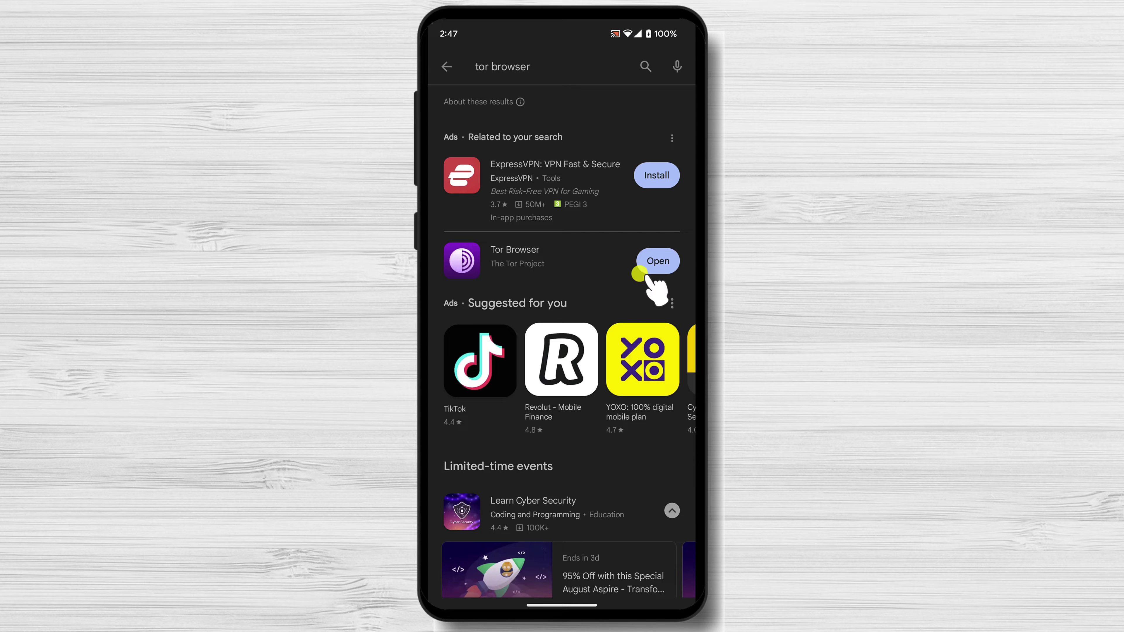
left_click(664, 265)
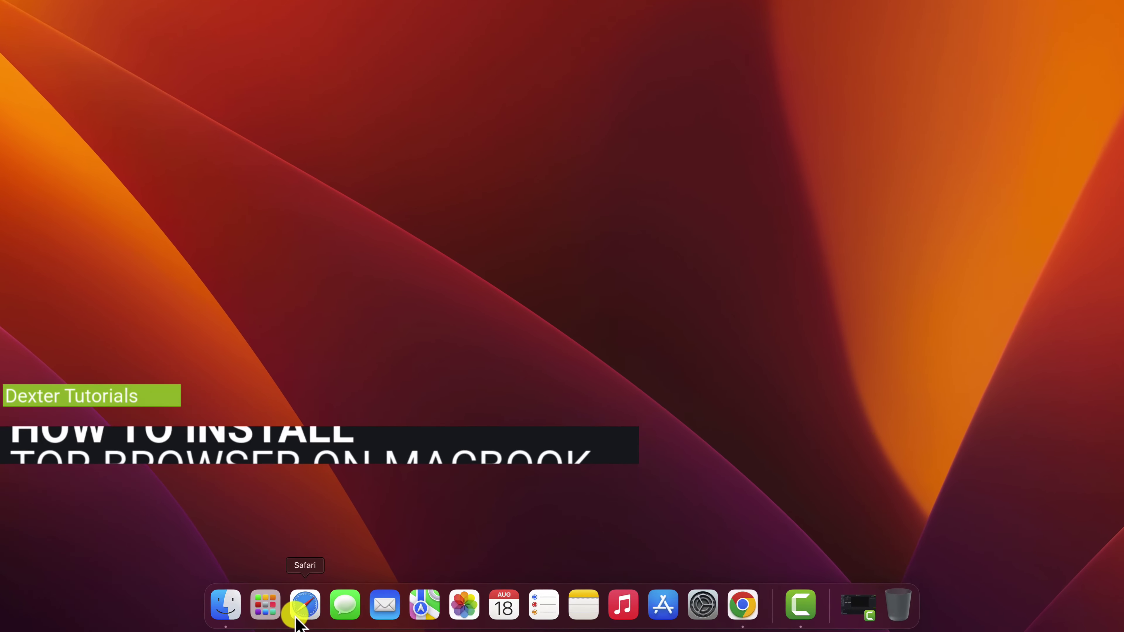
Search the web for 'tor browser' from Safari's address bar.
left_click(304, 605)
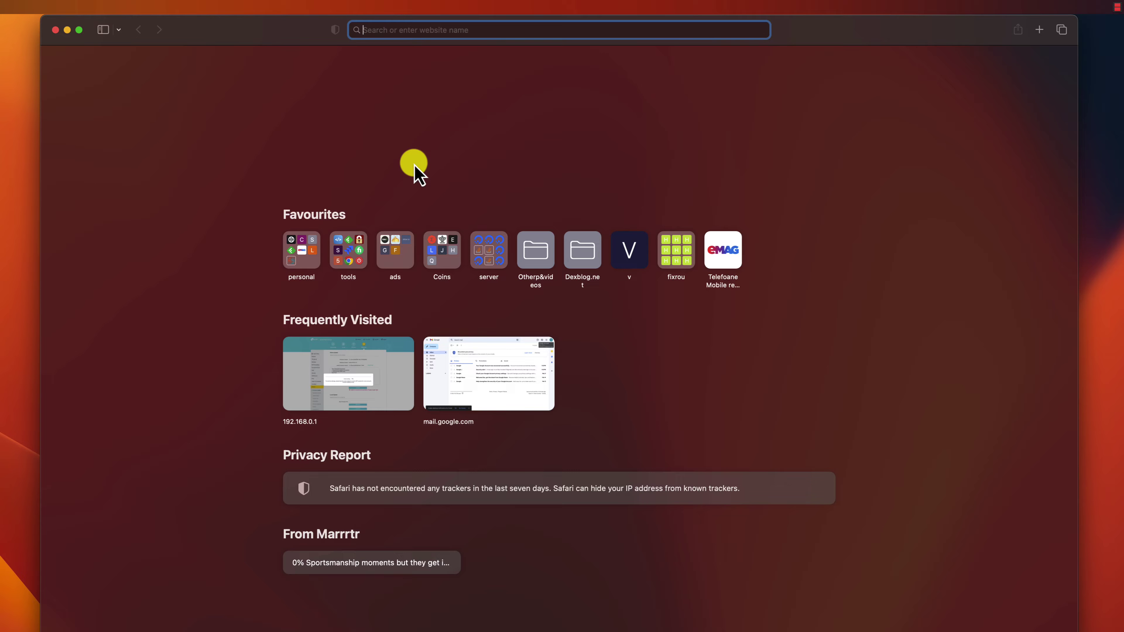
type("to")
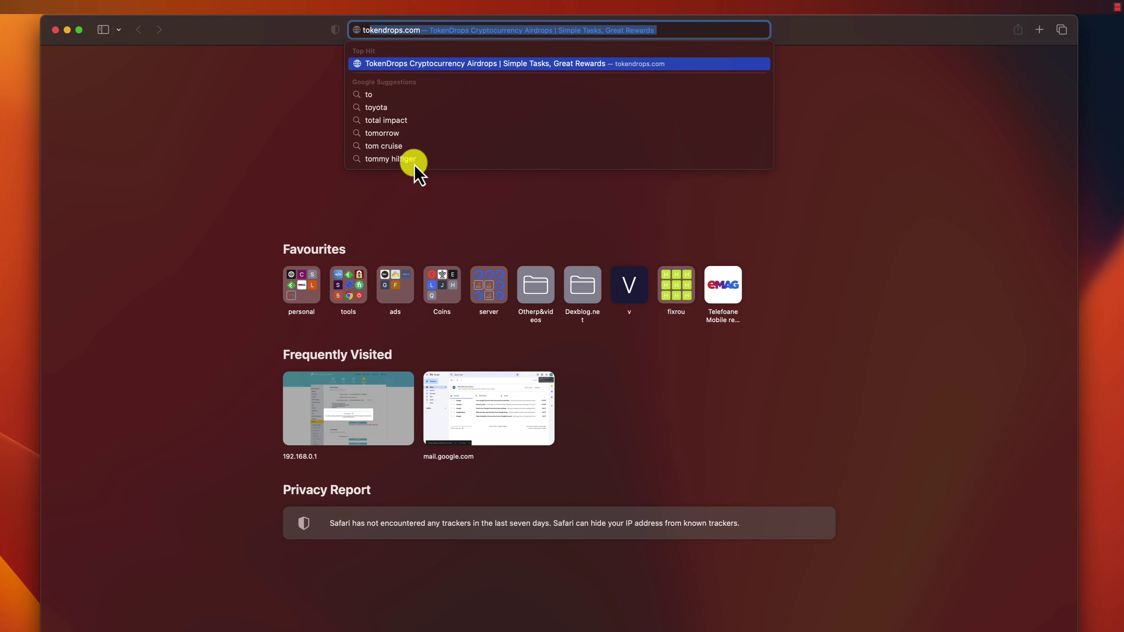
type("r browser")
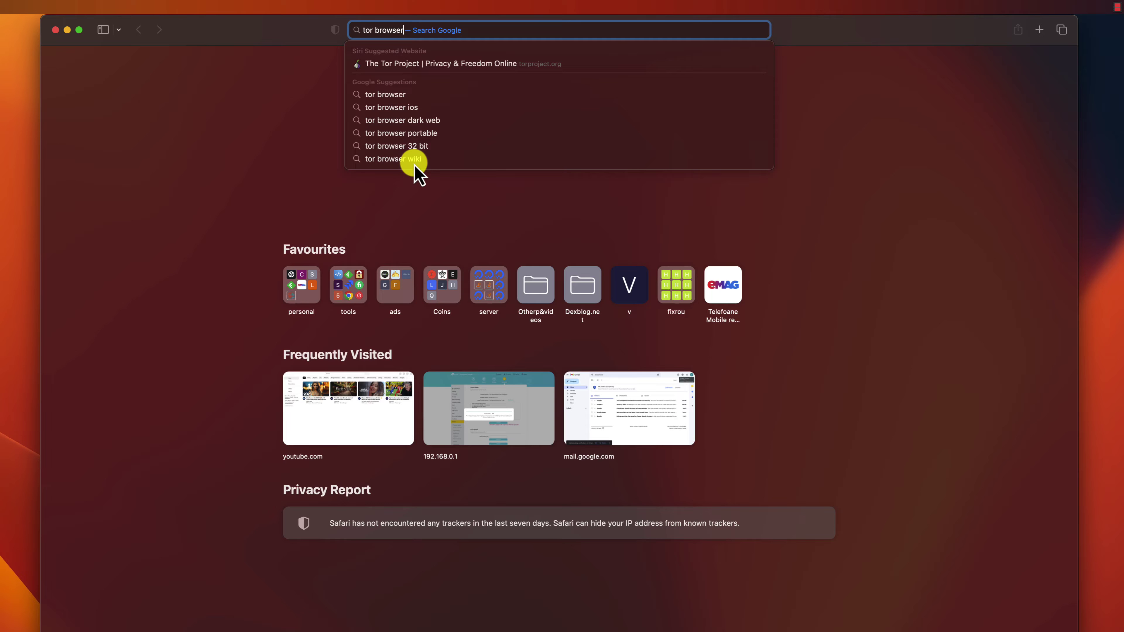
key("Return")
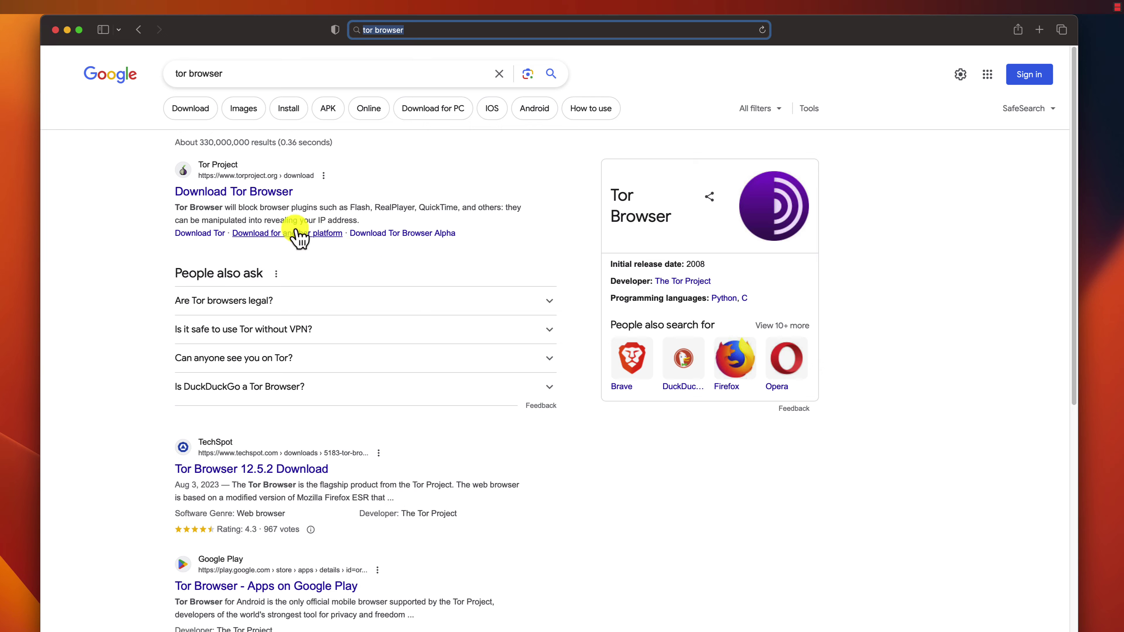
Download the macOS Tor Browser disk image (174.7 MB), allowing torproject.org downloads, and open it.
left_click(230, 189)
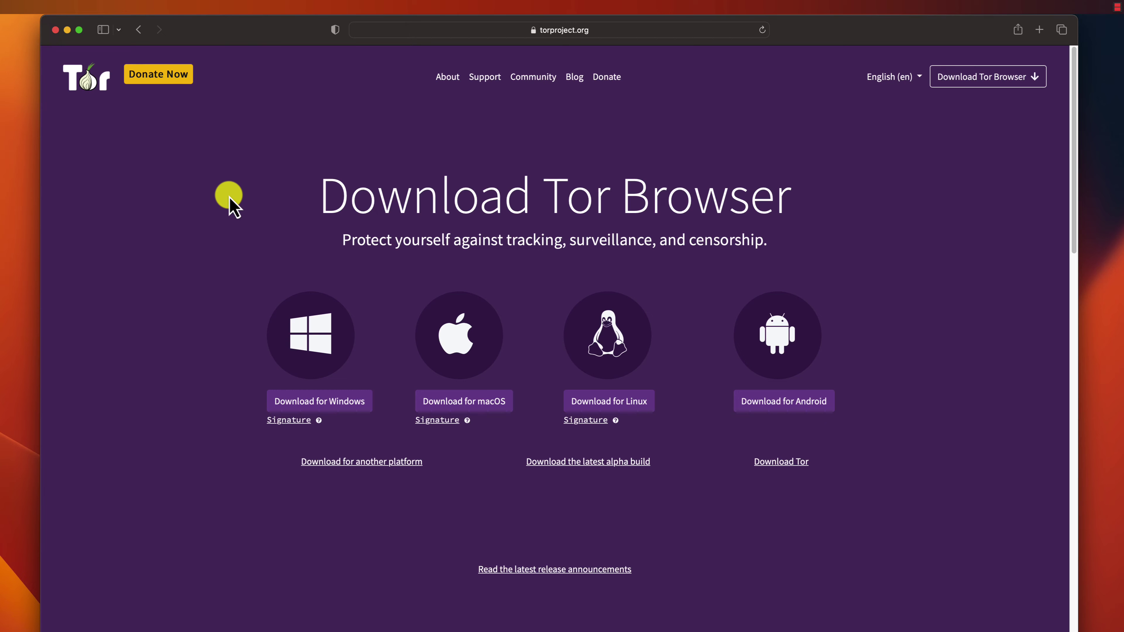
left_click(460, 408)
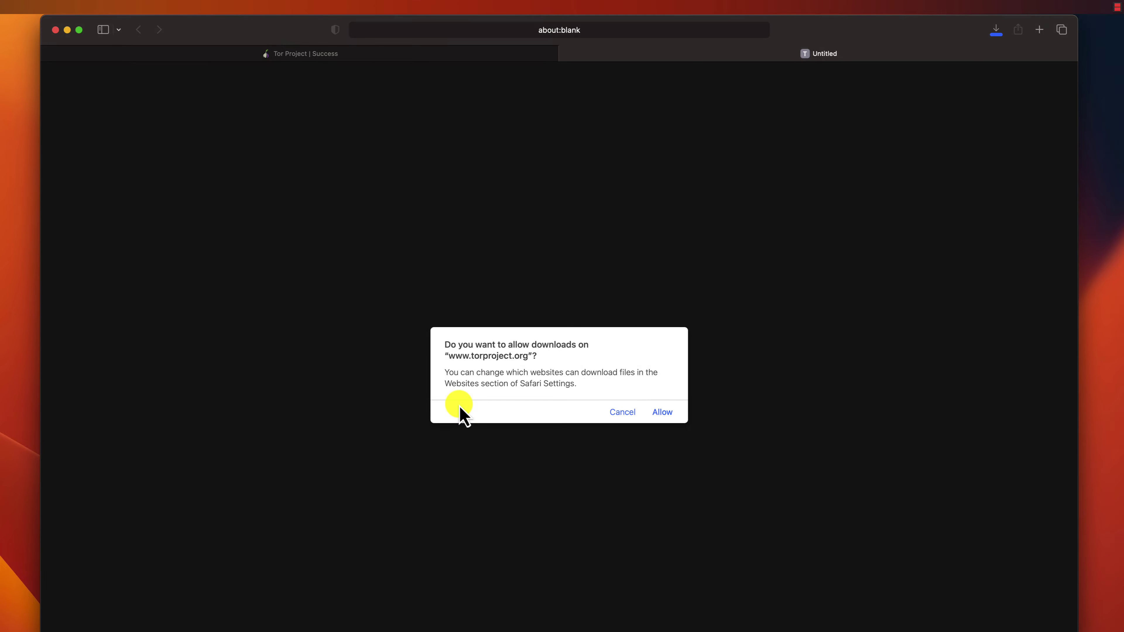
left_click(661, 412)
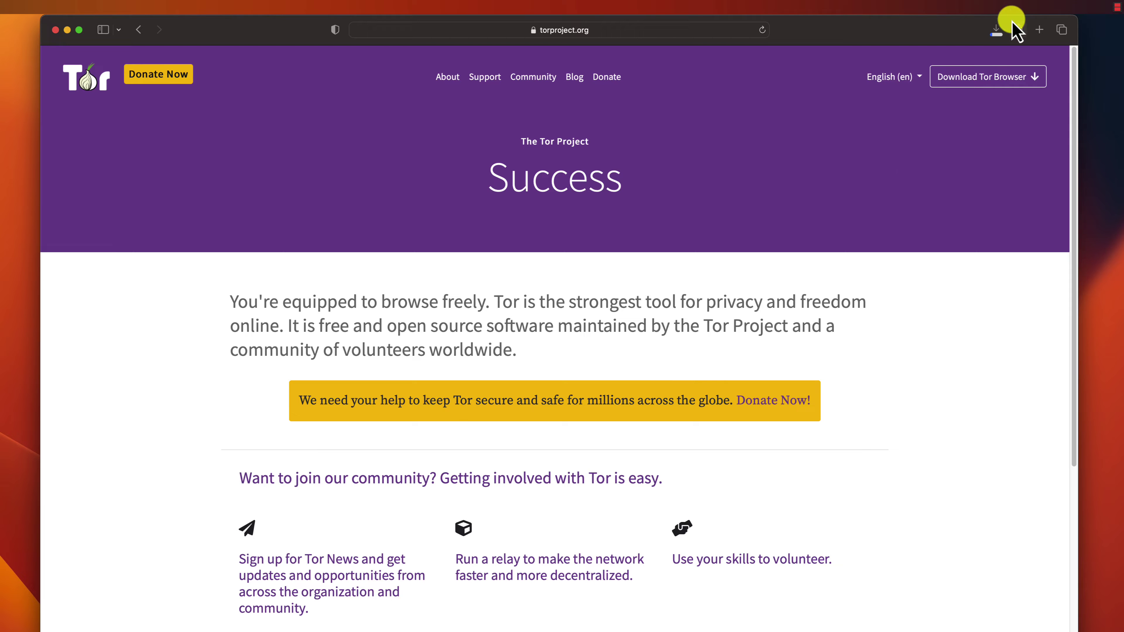
left_click(1001, 31)
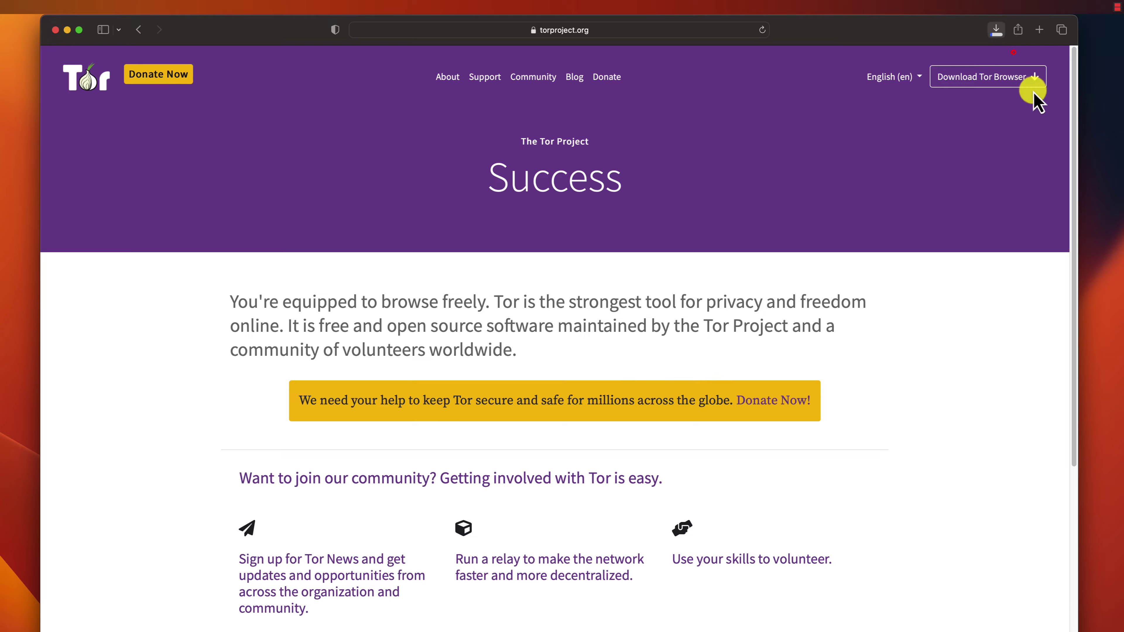
left_click(970, 86)
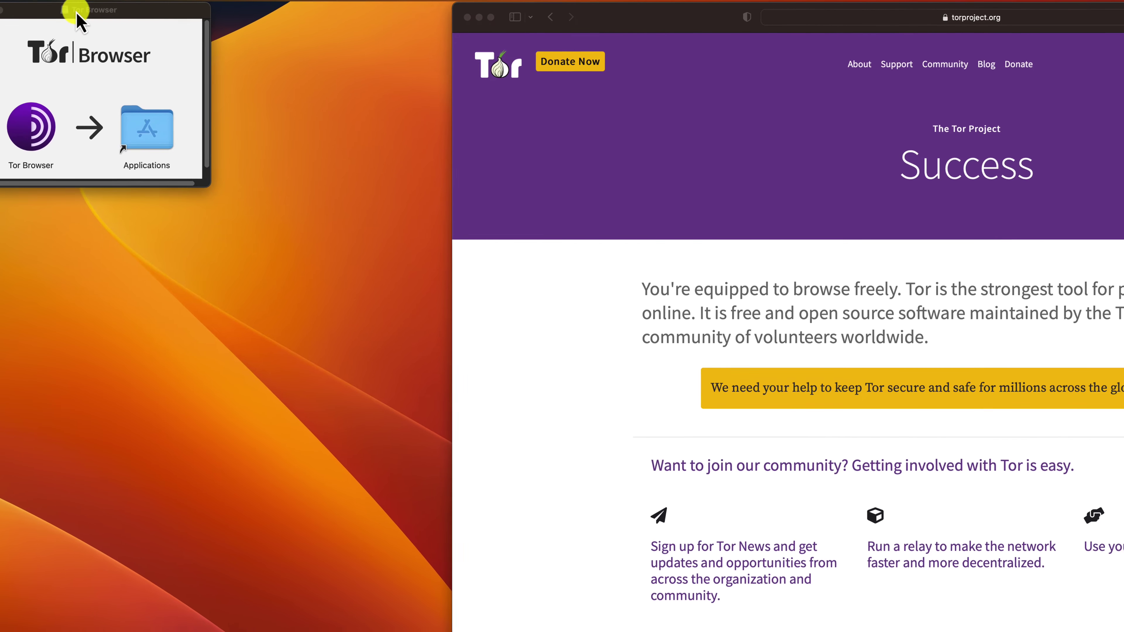
Copy Tor Browser (385.2 MB) into Applications, then close the disk-image and Safari windows.
left_click_drag(94, 22, 663, 351)
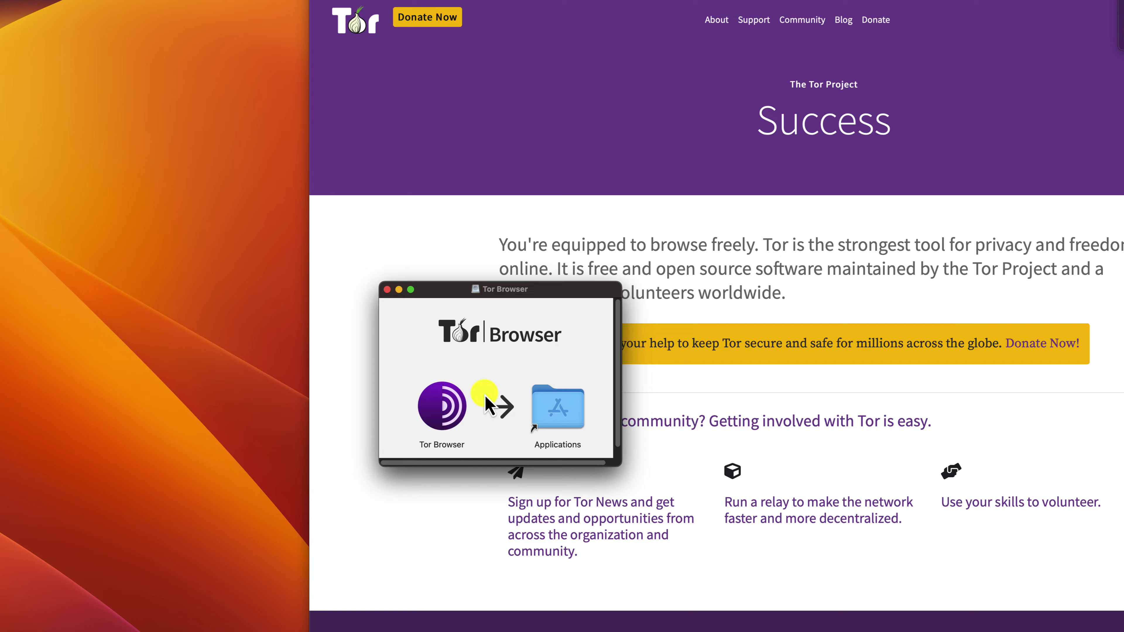
left_click_drag(438, 434, 602, 381)
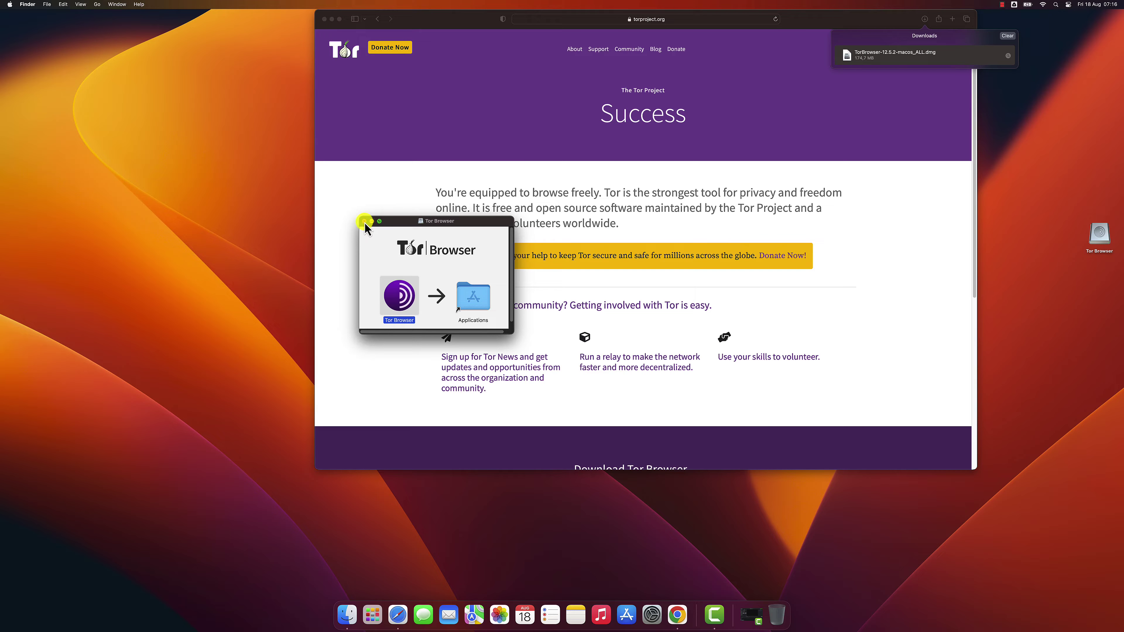
left_click(364, 221)
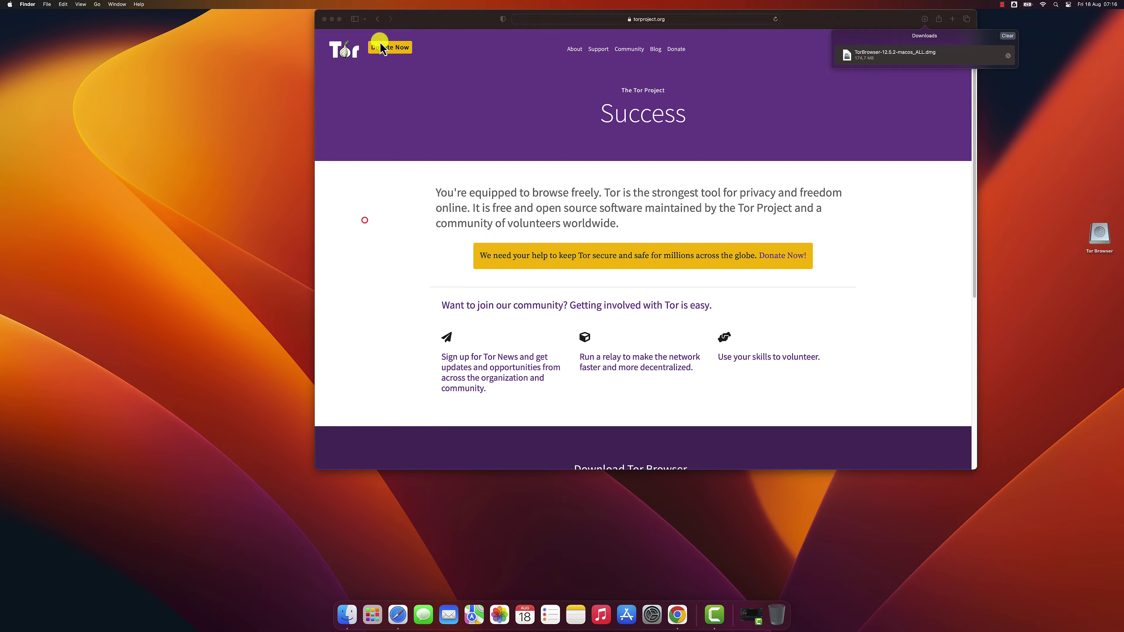
left_click(324, 20)
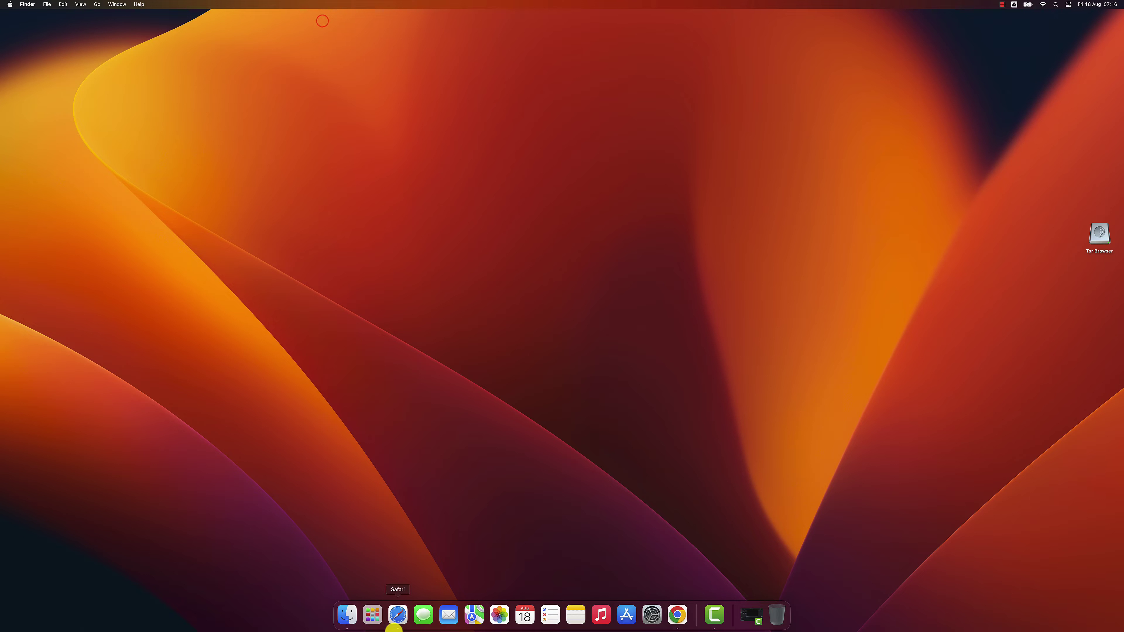
Launch Tor Browser from the third page of Launchpad.
left_click(367, 613)
scroll(502, 534, "right", 5)
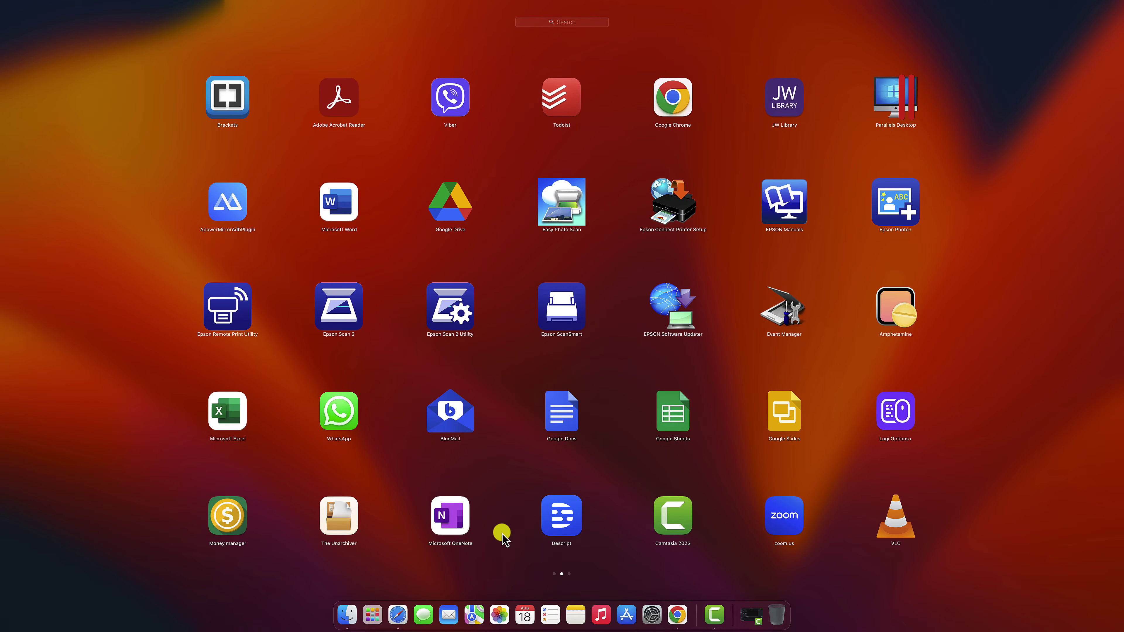
scroll(502, 533, "right", 5)
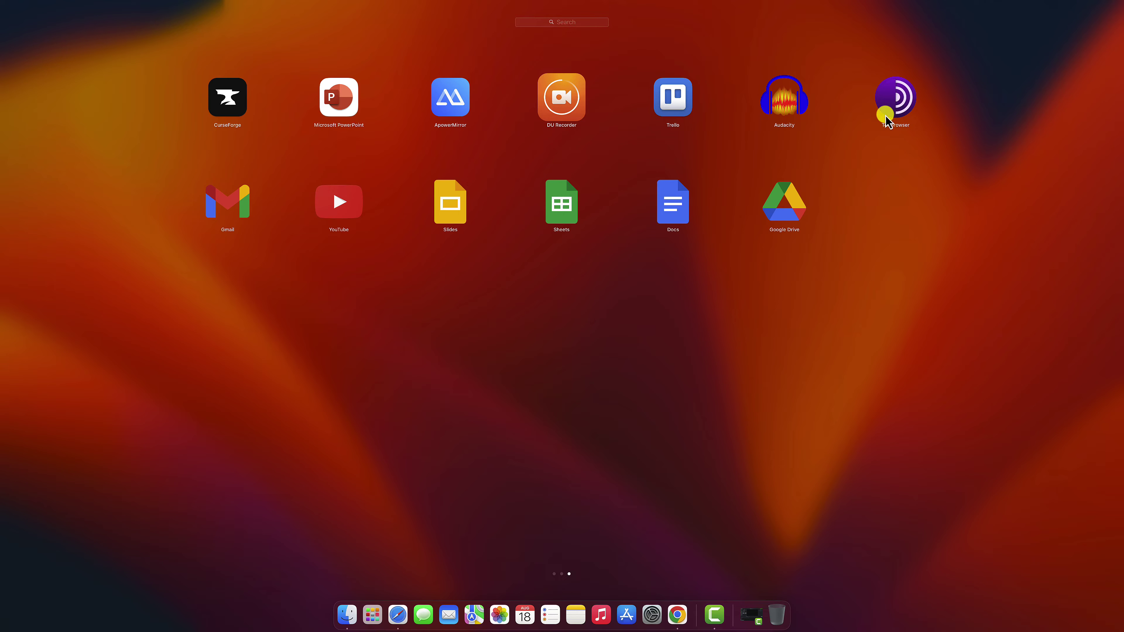
left_click(898, 109)
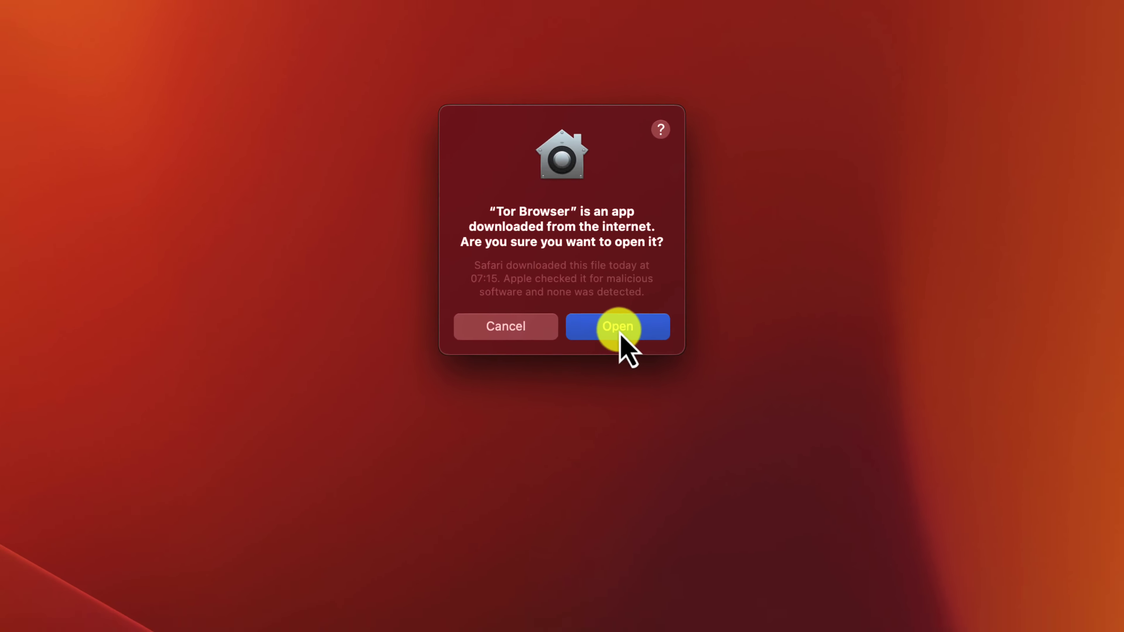
Confirm opening the downloaded app, then start connecting from the Connect to Tor page.
left_click(620, 335)
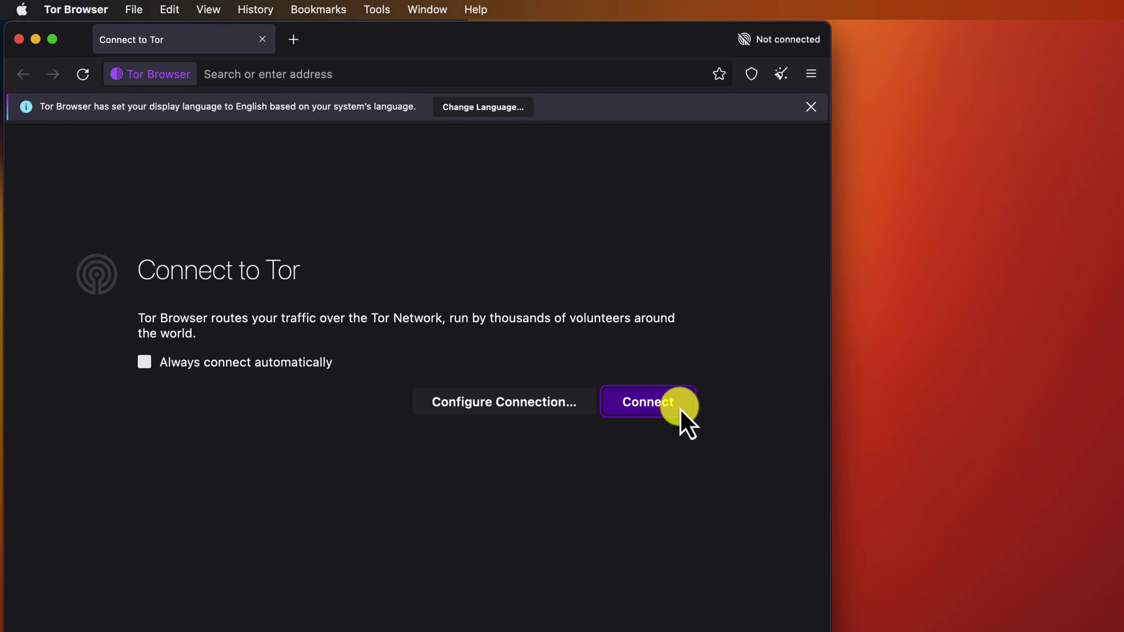
left_click(681, 413)
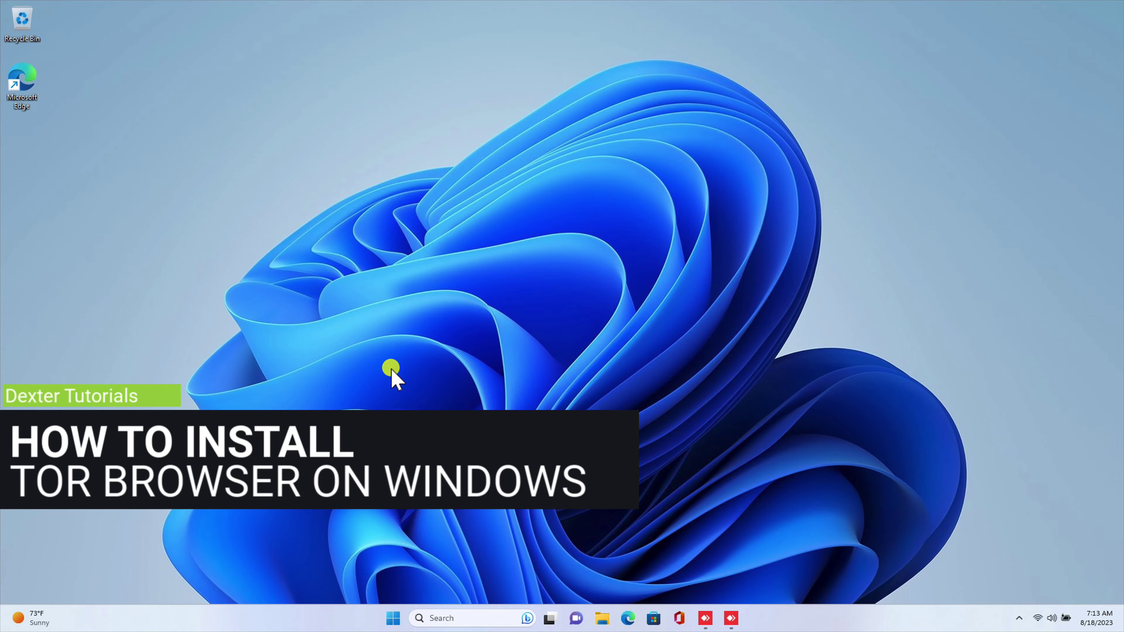
In a new Edge window, search Bing for 'tor browser', replacing the mistyped address text.
left_click(628, 620)
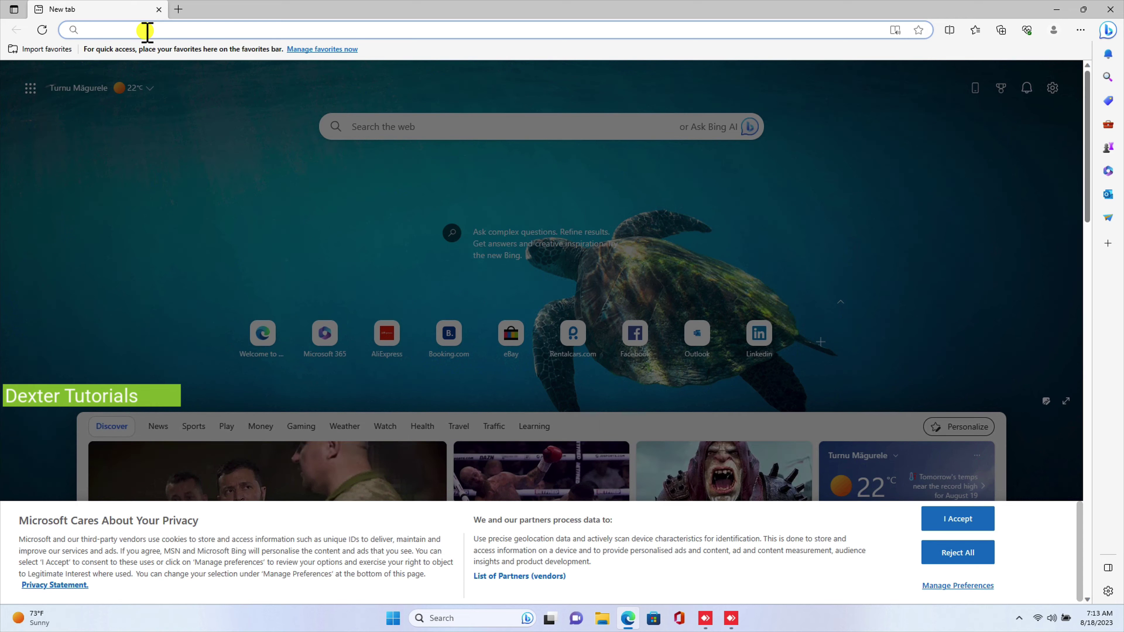
type("microsoft")
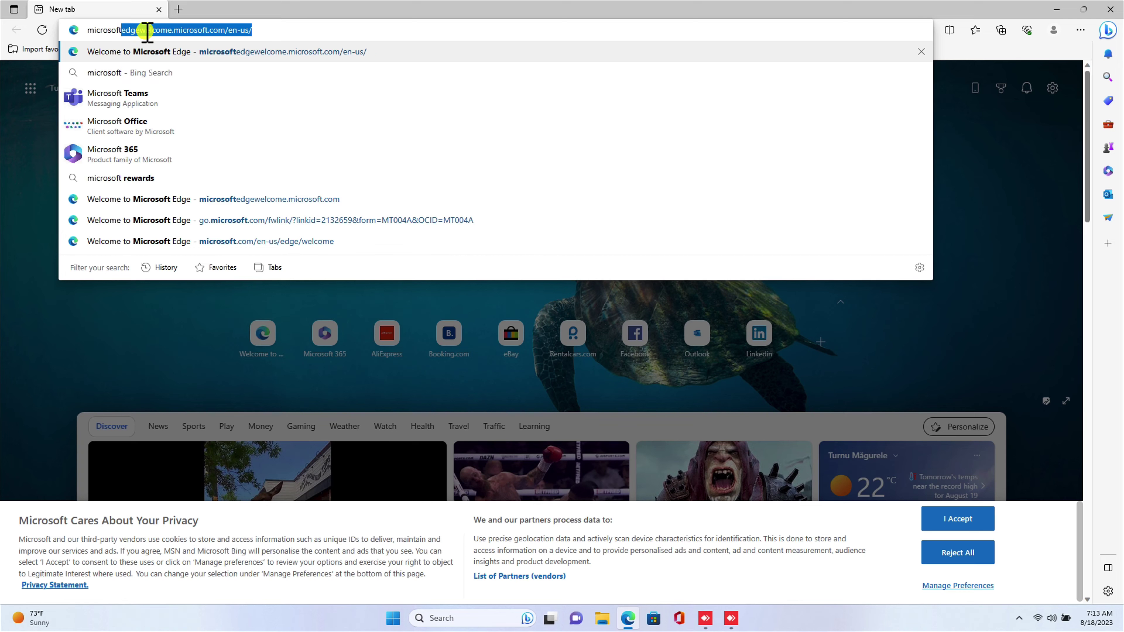
key("BackSpace")
key("BackSpace")
key("BackSpace")
key("BackSpace")
key("BackSpace")
key("BackSpace")
key("BackSpace")
key("BackSpace")
key("BackSpace")
key("BackSpace")
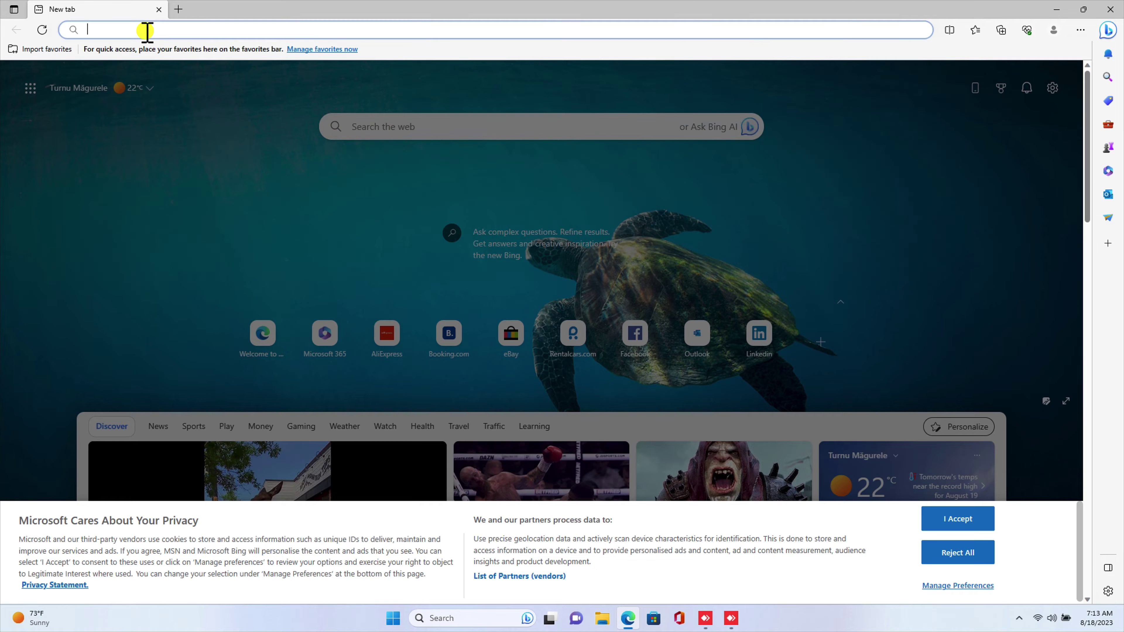
type("tor ")
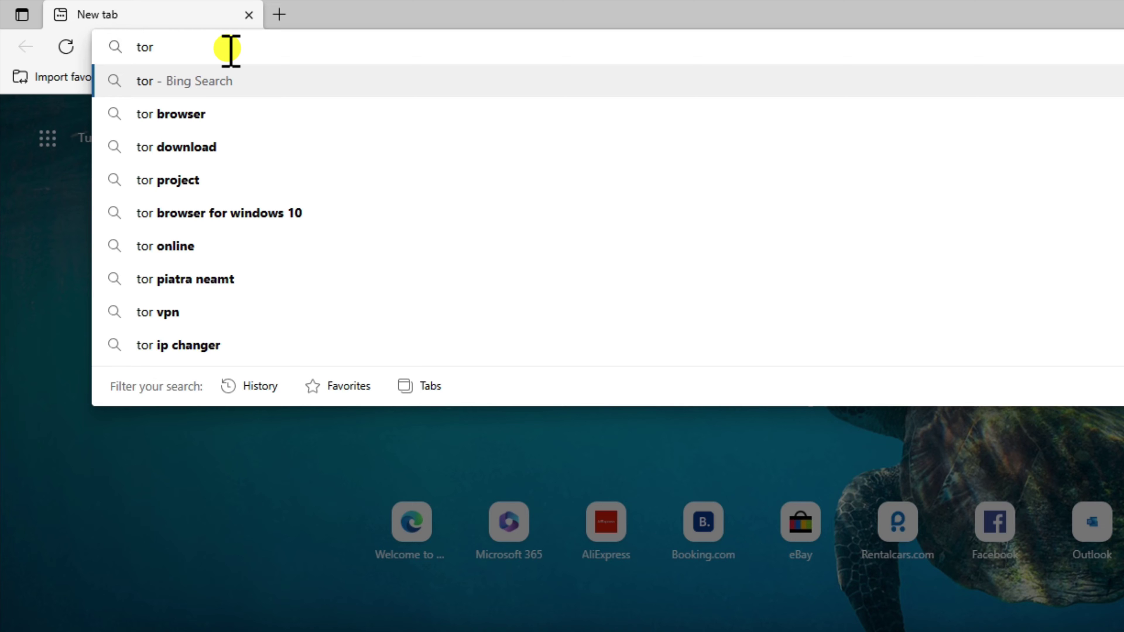
type("browser")
key("Return")
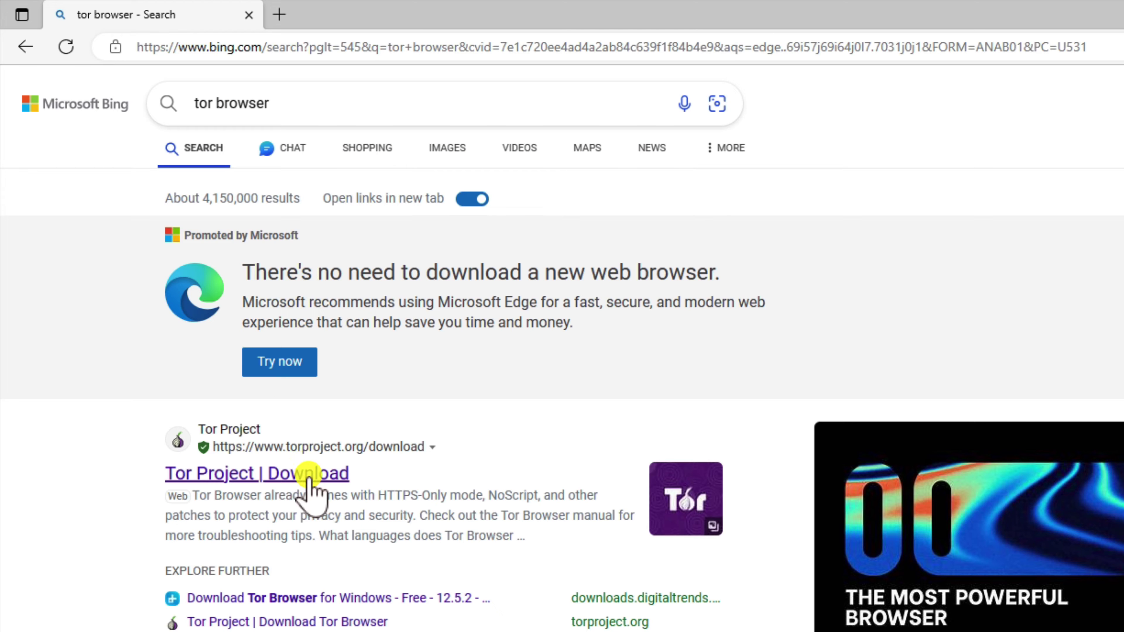
Download torbrowser-install-win64-12.5.2_ALL.exe (91.7 MB) from the Tor Project download page.
left_click(308, 475)
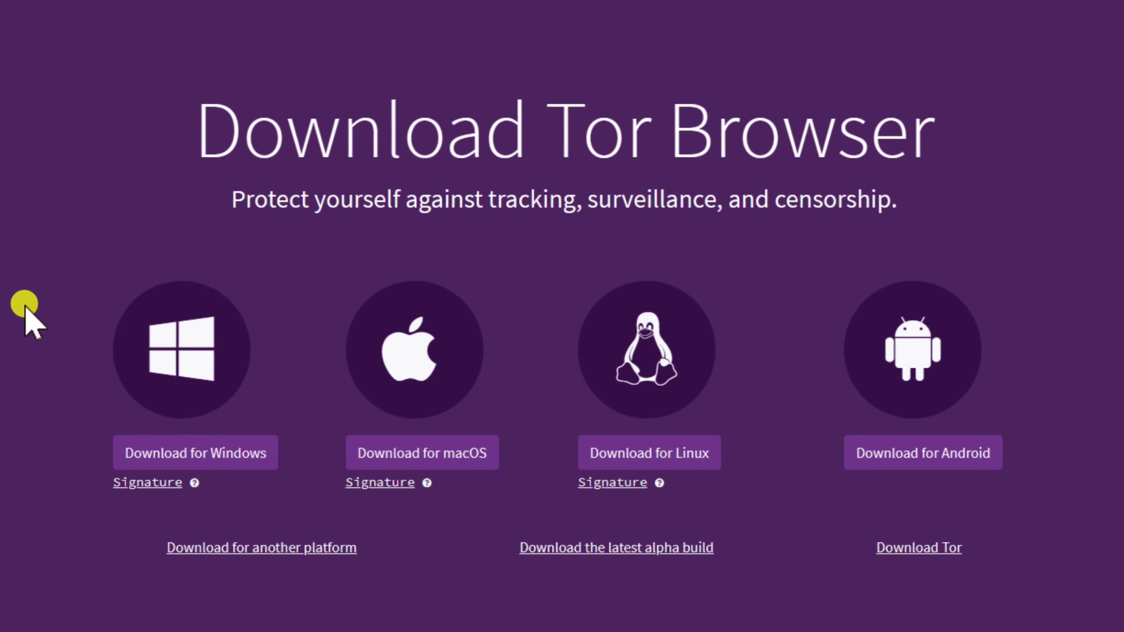
left_click(188, 442)
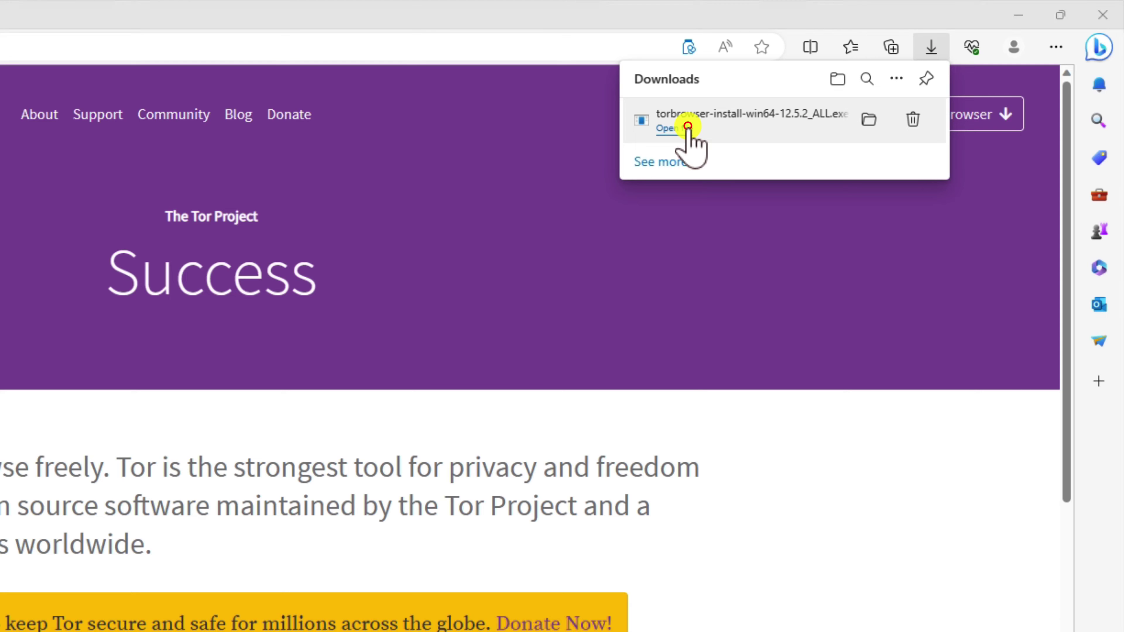
Run the downloaded installer in English and install to the suggested Desktop Tor Browser folder.
left_click(688, 129)
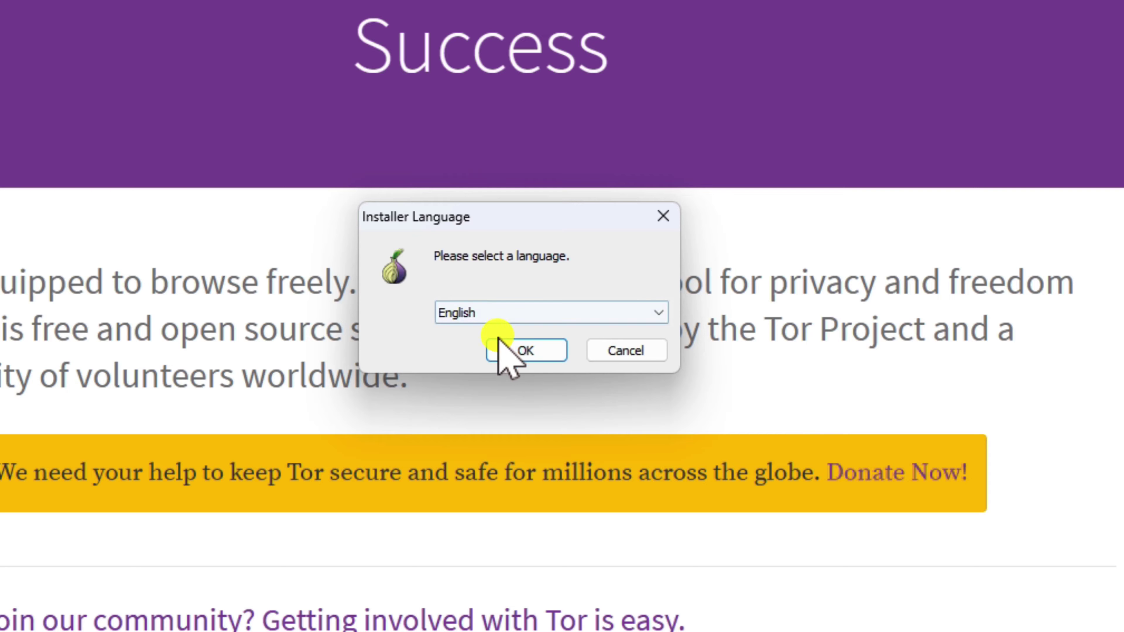
left_click(513, 346)
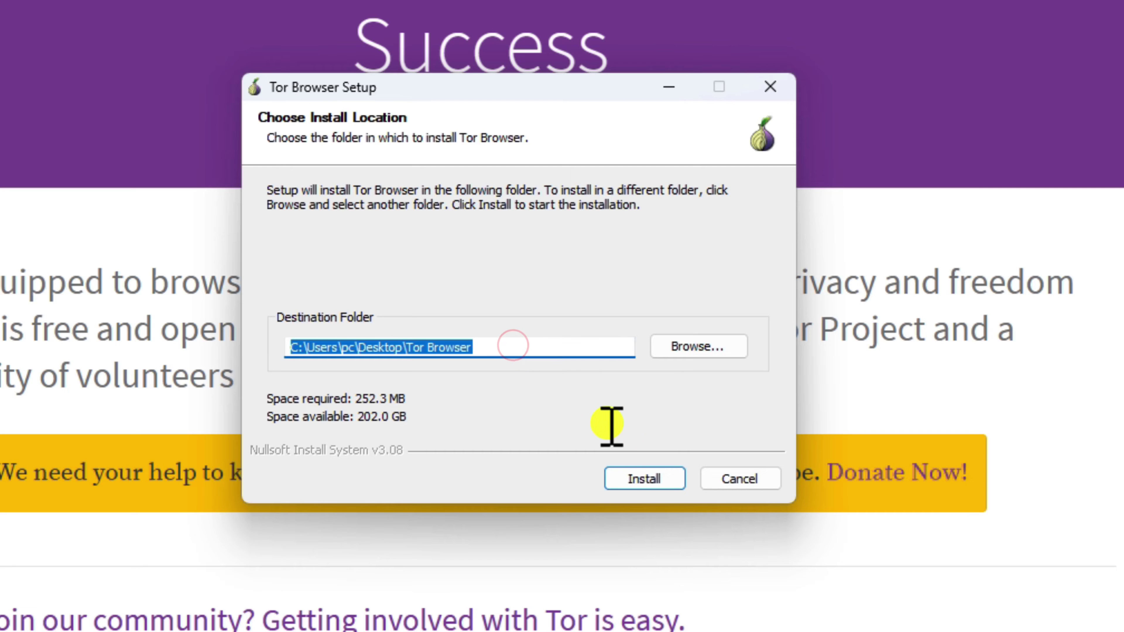
left_click(640, 473)
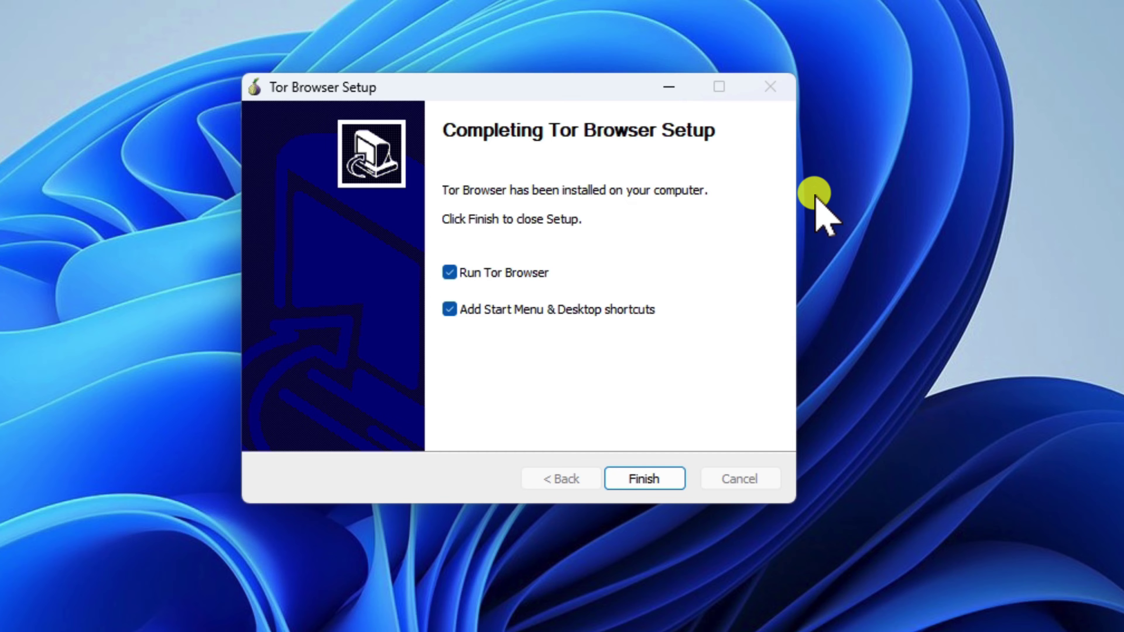
Close the installer, launch Tor Browser from its desktop shortcut, and connect to the Tor network.
left_click(662, 474)
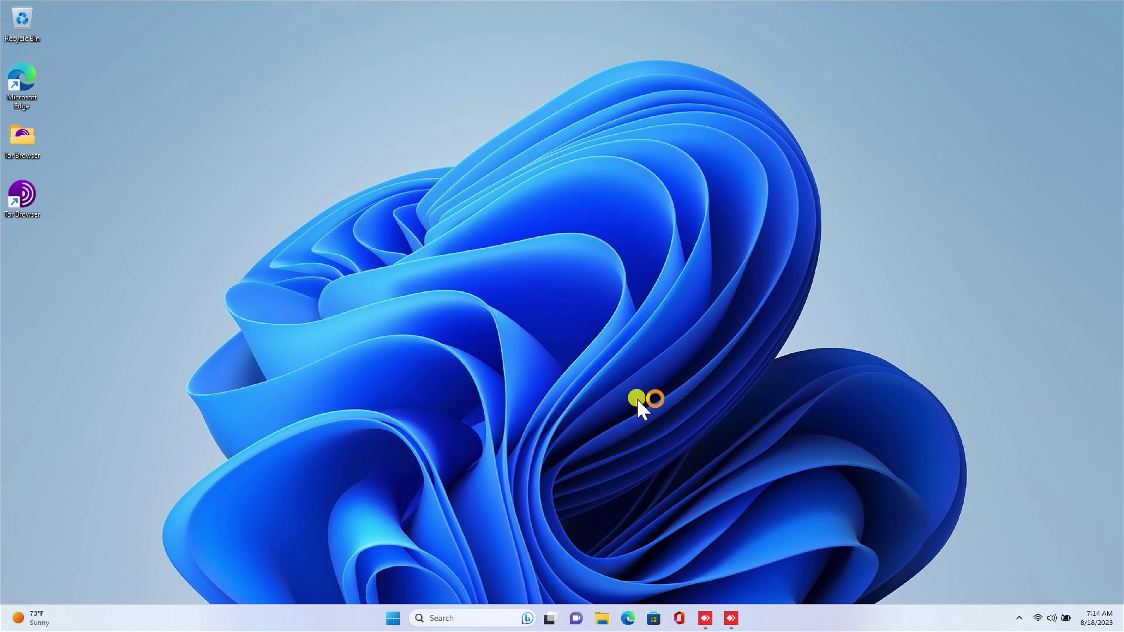
double_click(20, 194)
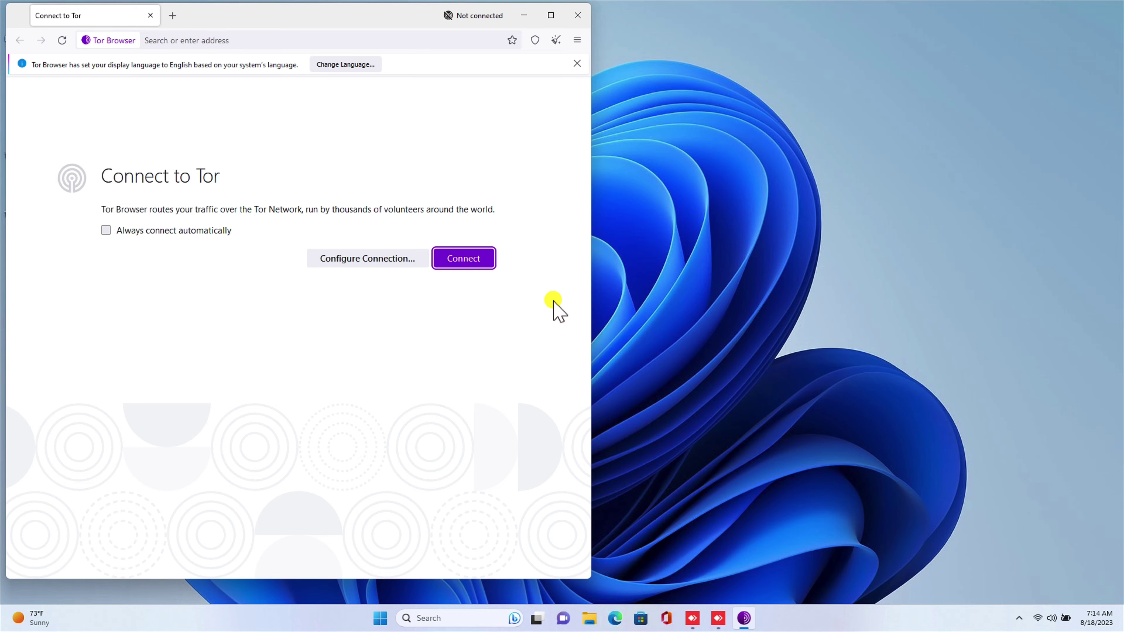
left_click(468, 260)
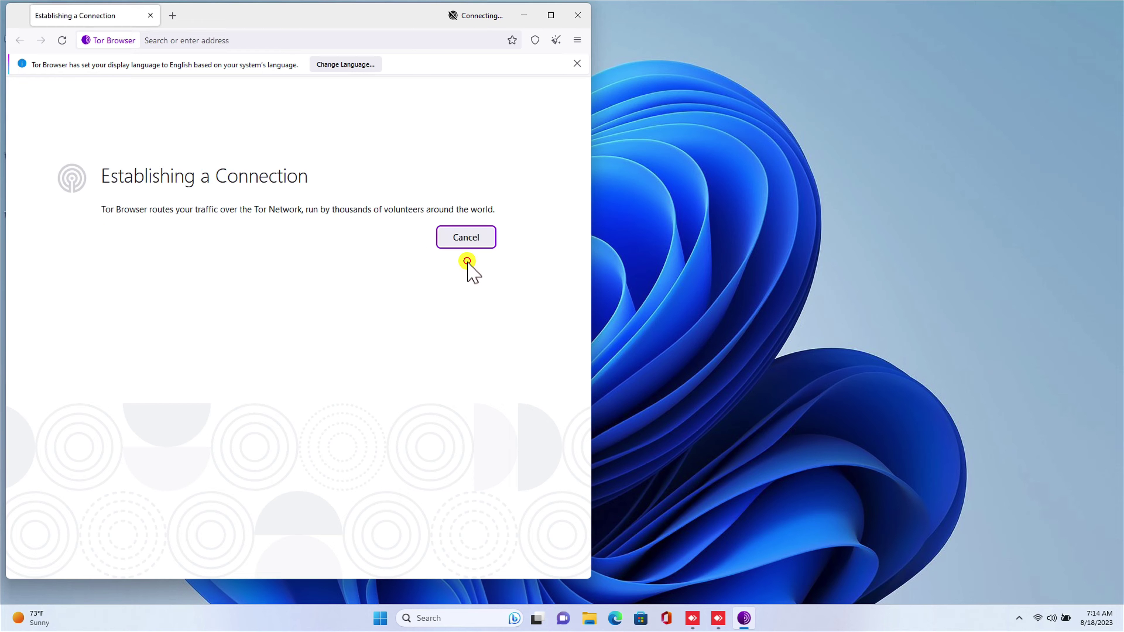